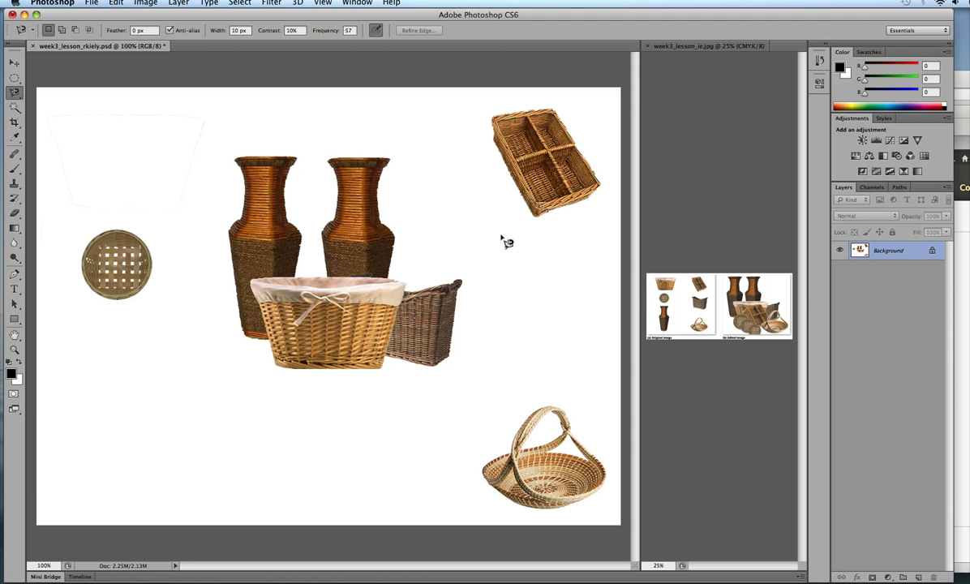
# Try to outline the four-compartment basket with the Magnetic Lasso
pyautogui.click(488, 119)
pyautogui.click(489, 122)
# Discard the loose selection and trace the four-compartment basket's outline closely with the Magnetic Lasso
pyautogui.press('super+plus')
pyautogui.press('super+plus')
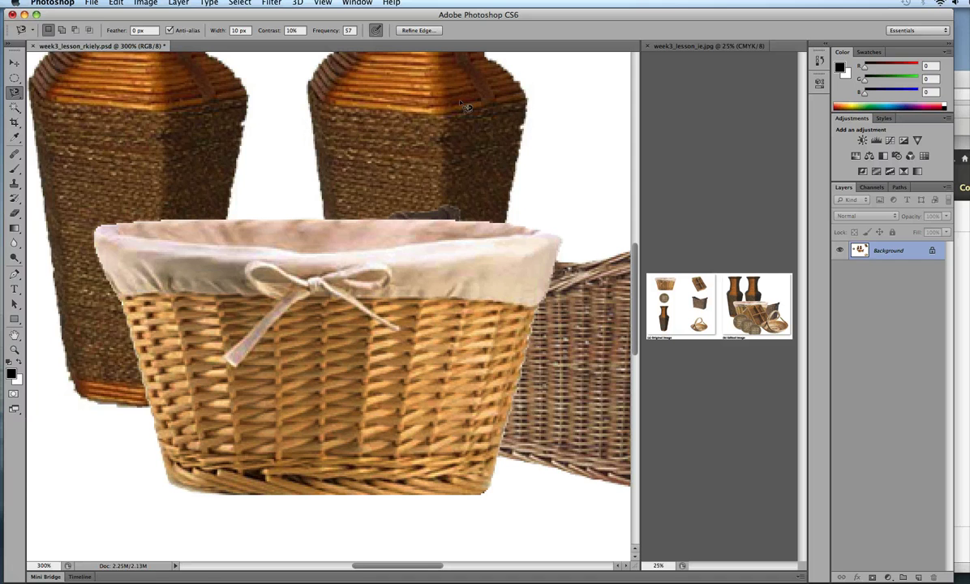
pyautogui.press('h')
pyautogui.moveTo(318, 177); pyautogui.dragTo(231, 190)
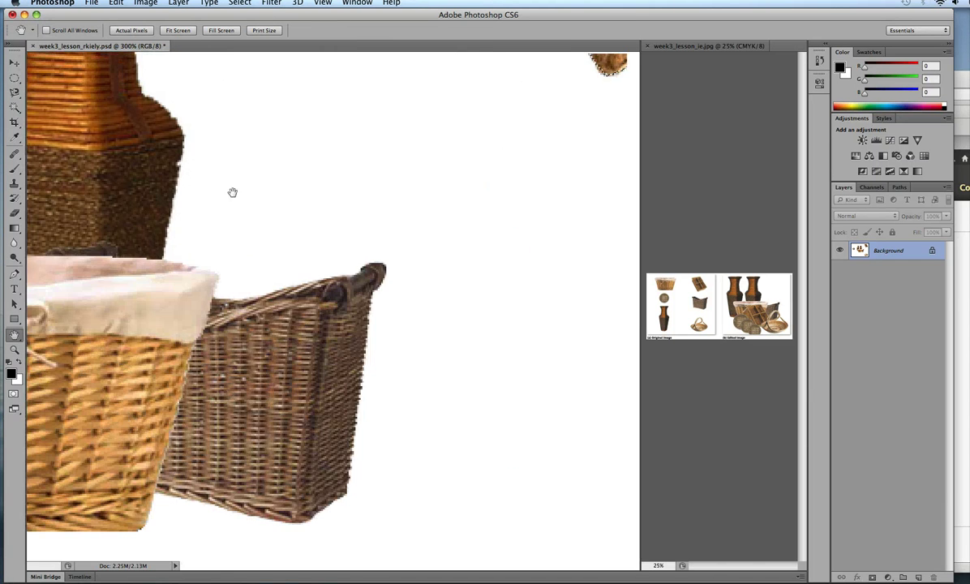
pyautogui.moveTo(466, 145); pyautogui.dragTo(308, 483)
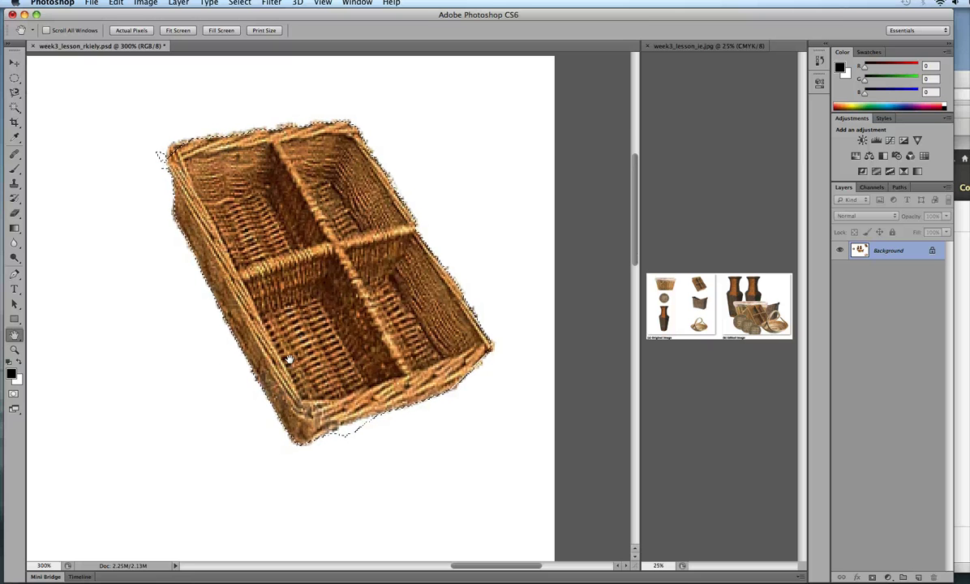
pyautogui.press('super+d')
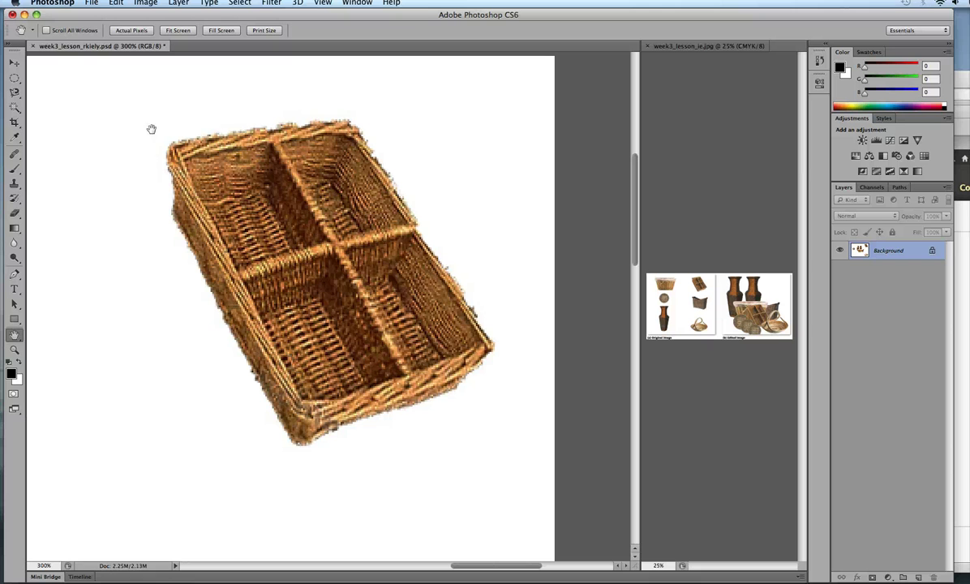
pyautogui.click(13, 92)
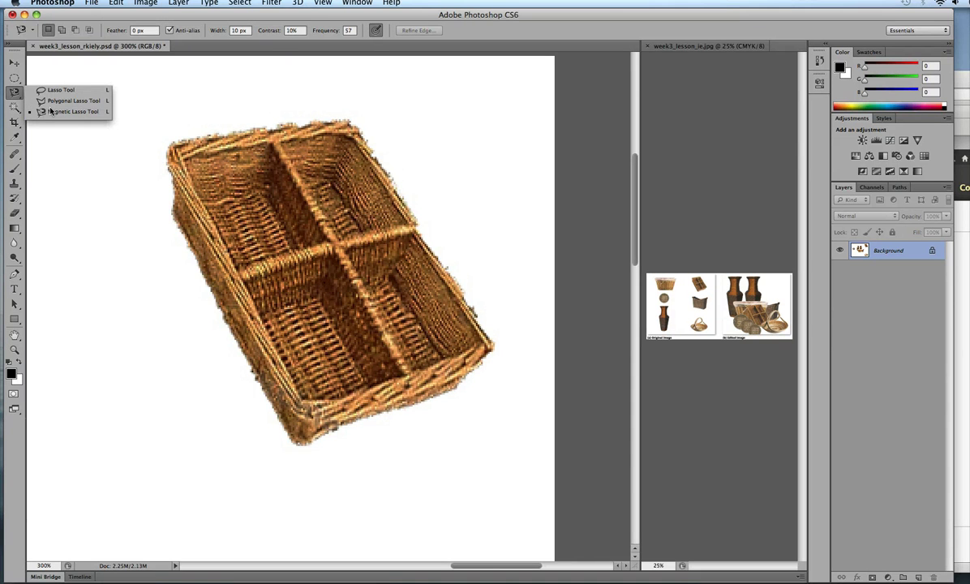
pyautogui.click(174, 159)
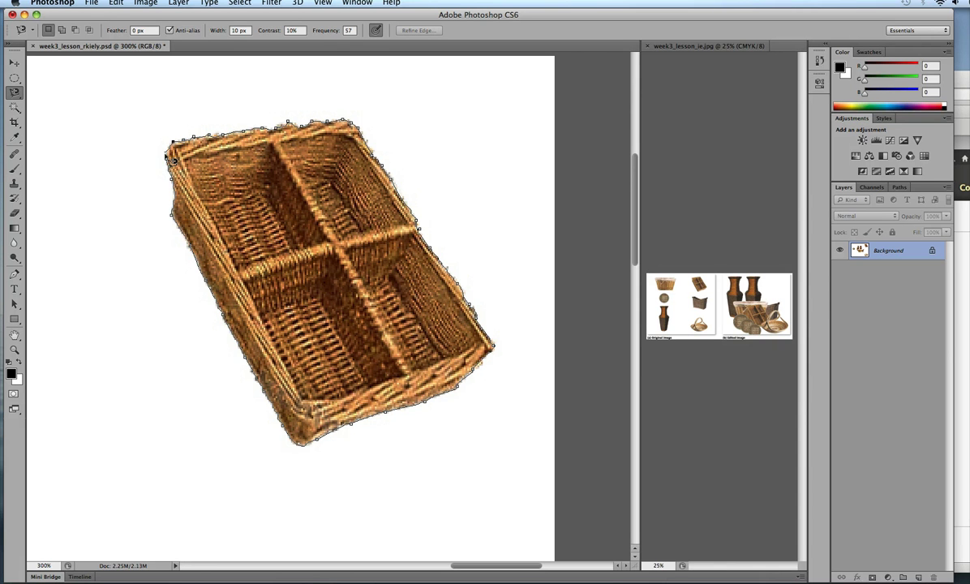
pyautogui.click(171, 161)
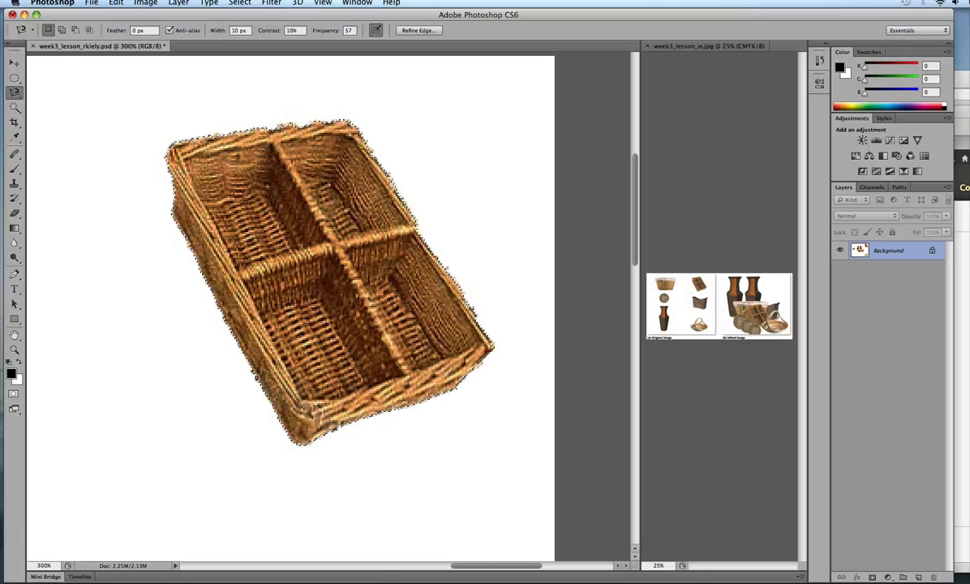
pyautogui.press('super+Tab')
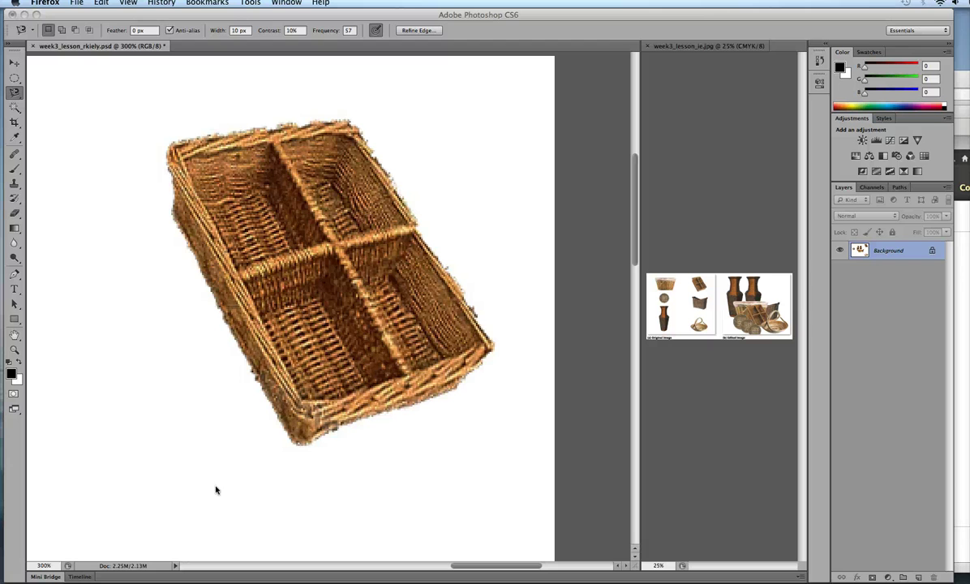
pyautogui.press('super+Tab')
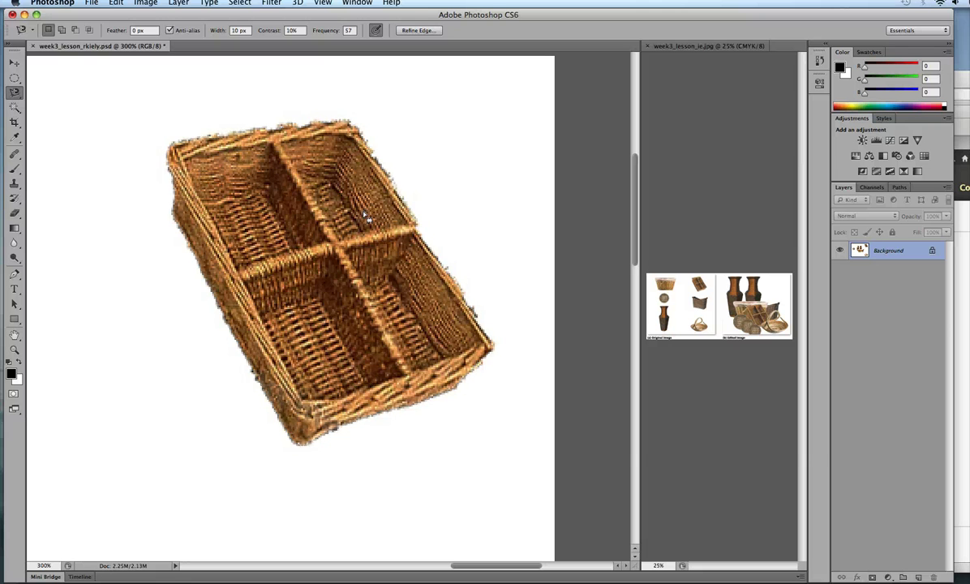
pyautogui.press('super+alt+r')
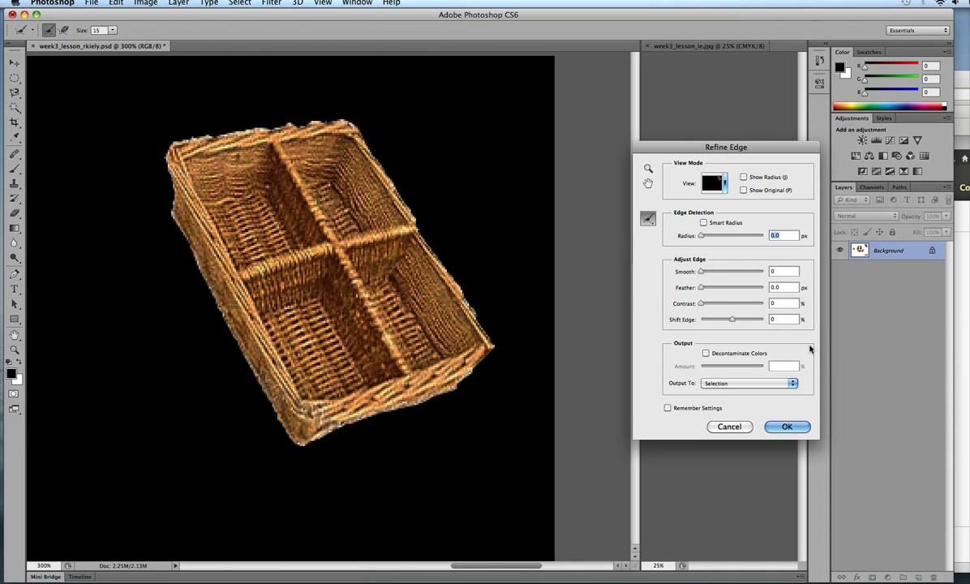
pyautogui.click(728, 426)
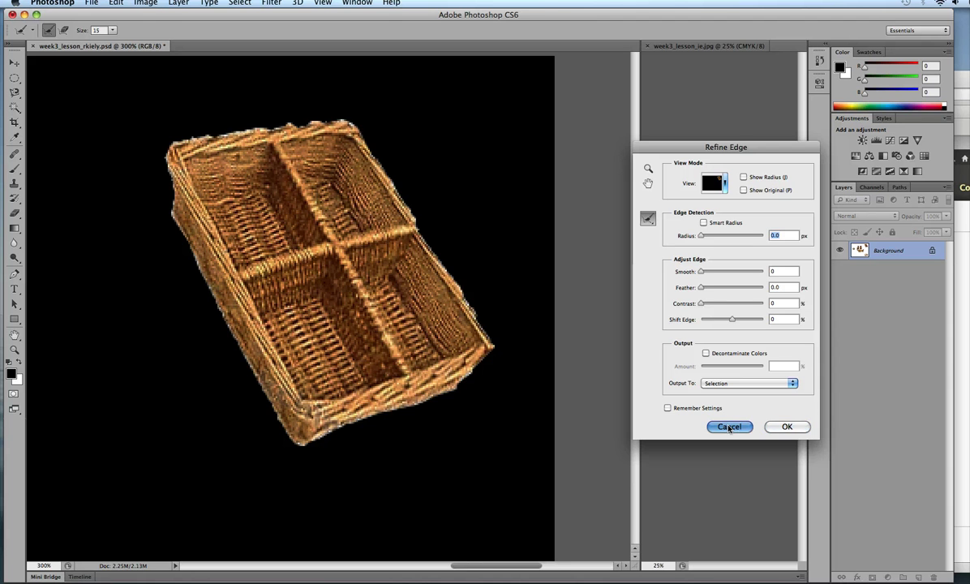
# Move the selected four-compartment basket so it overlaps the front of the lined basket and the dark basket
pyautogui.press('super+minus')
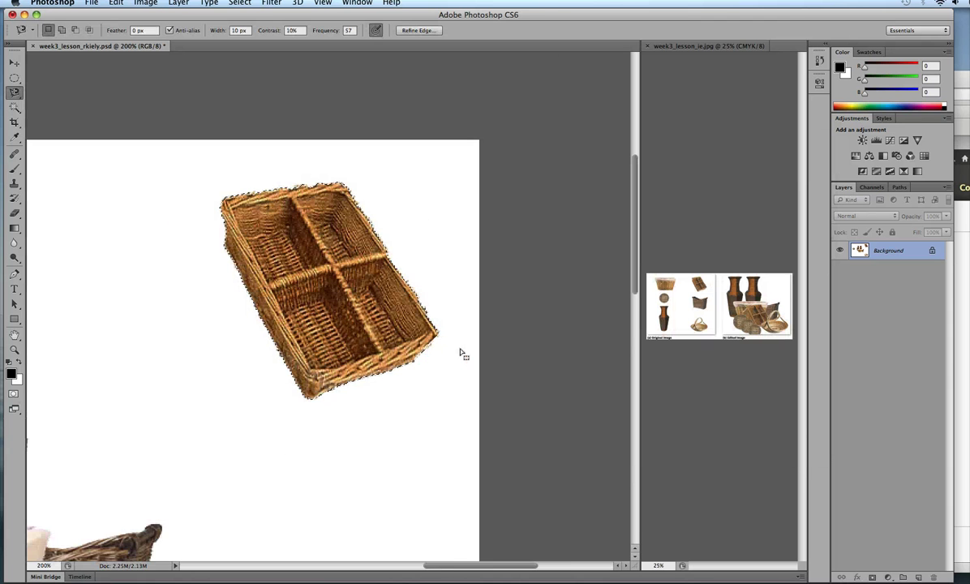
pyautogui.press('super+minus')
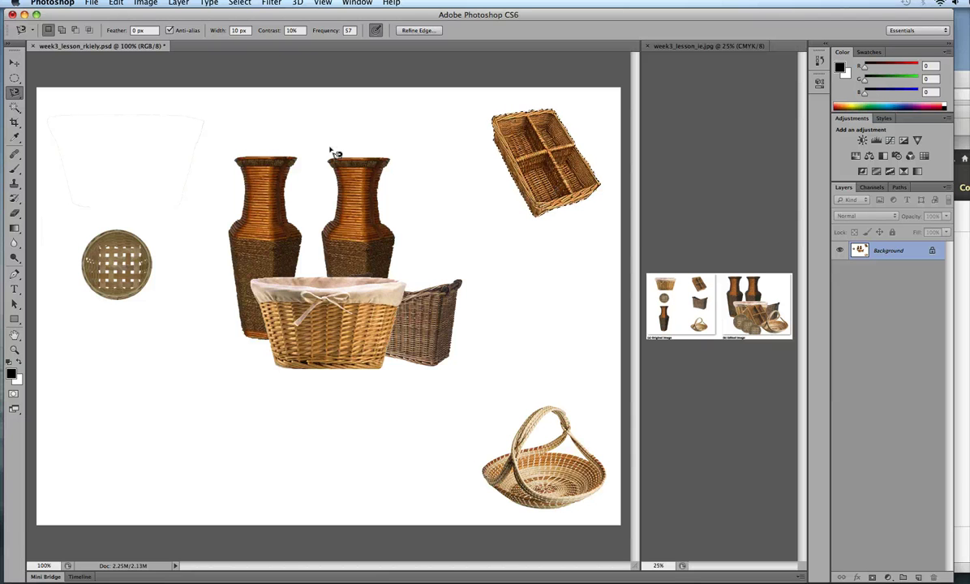
pyautogui.press('v')
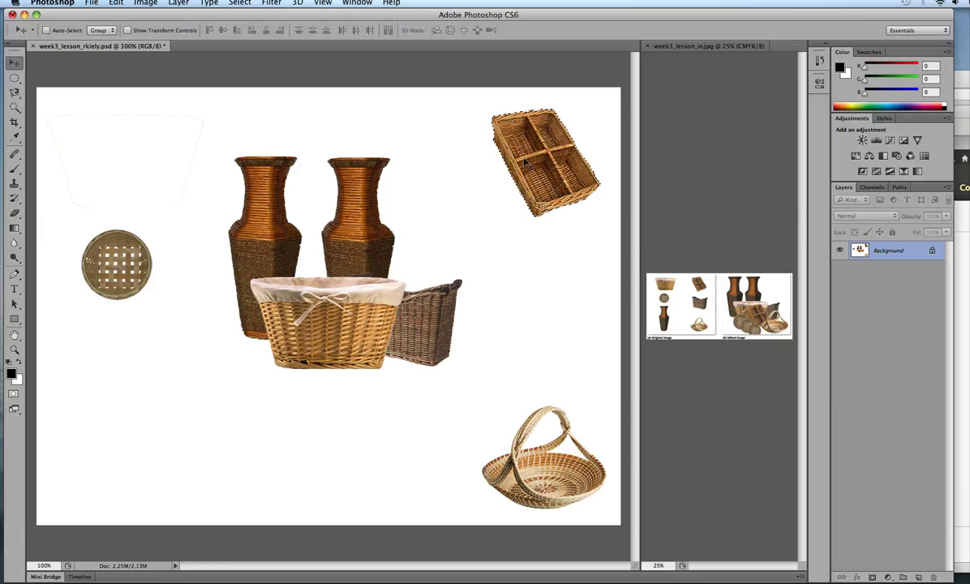
pyautogui.moveTo(537, 166); pyautogui.dragTo(389, 362)
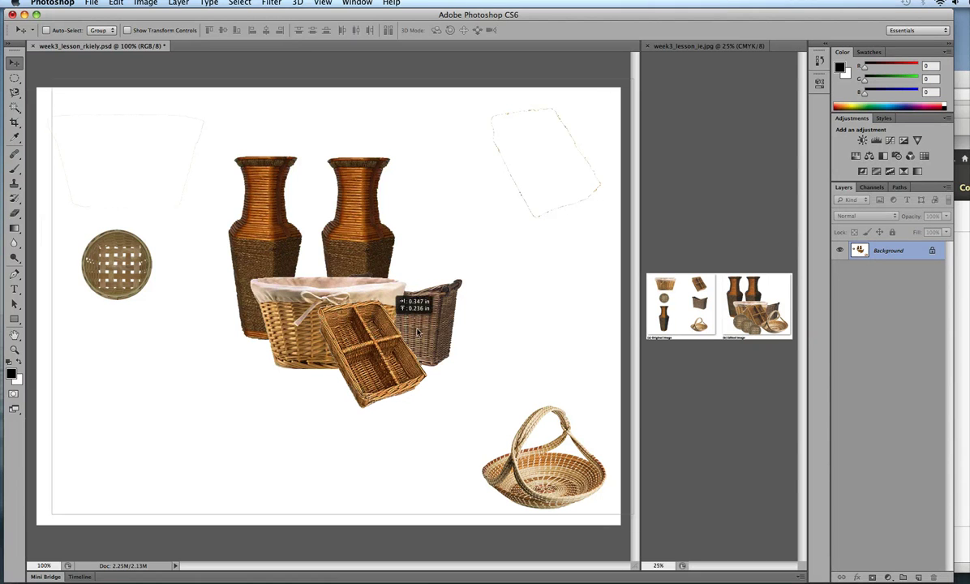
# Try to move the four-compartment basket again with no active selection
pyautogui.moveTo(459, 373); pyautogui.dragTo(470, 363)
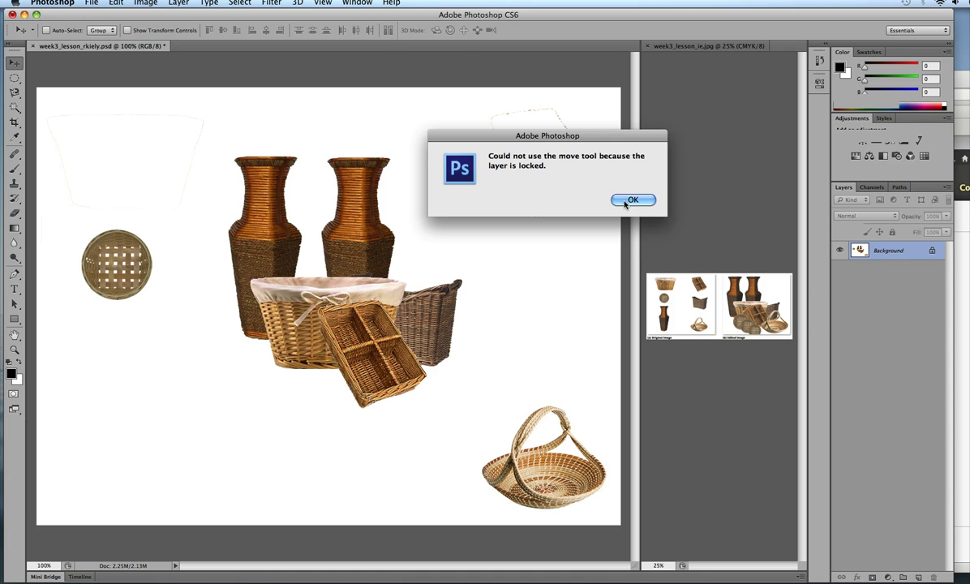
pyautogui.click(630, 201)
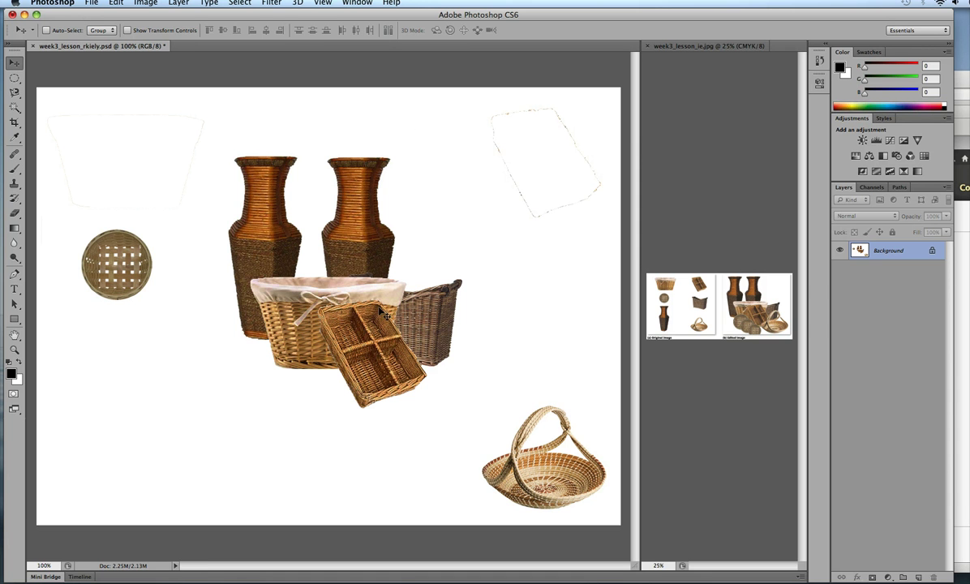
pyautogui.click(366, 341)
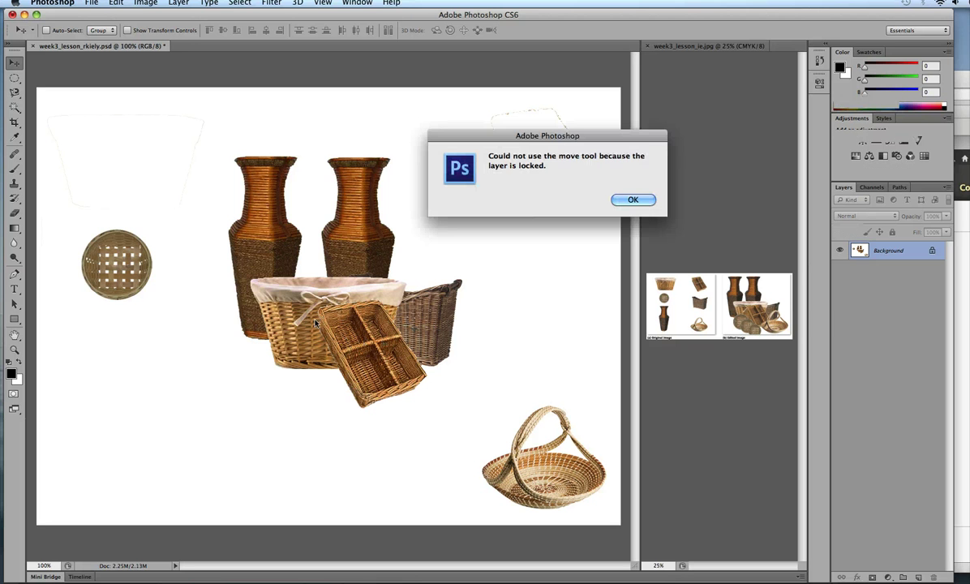
pyautogui.click(632, 201)
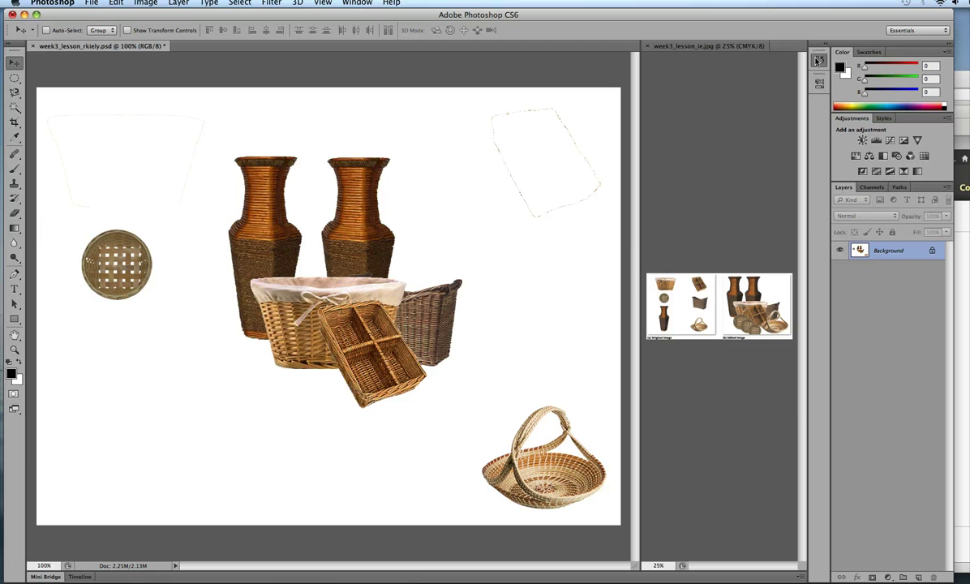
# Step back in the history to before the deselection and reposition the four-compartment basket in front of the lined basket
pyautogui.click(818, 61)
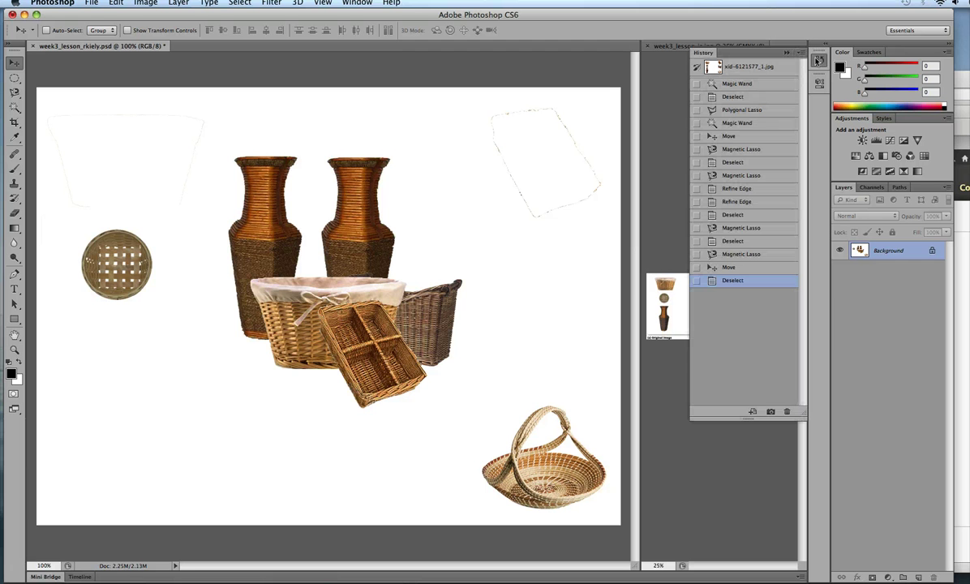
pyautogui.click(730, 267)
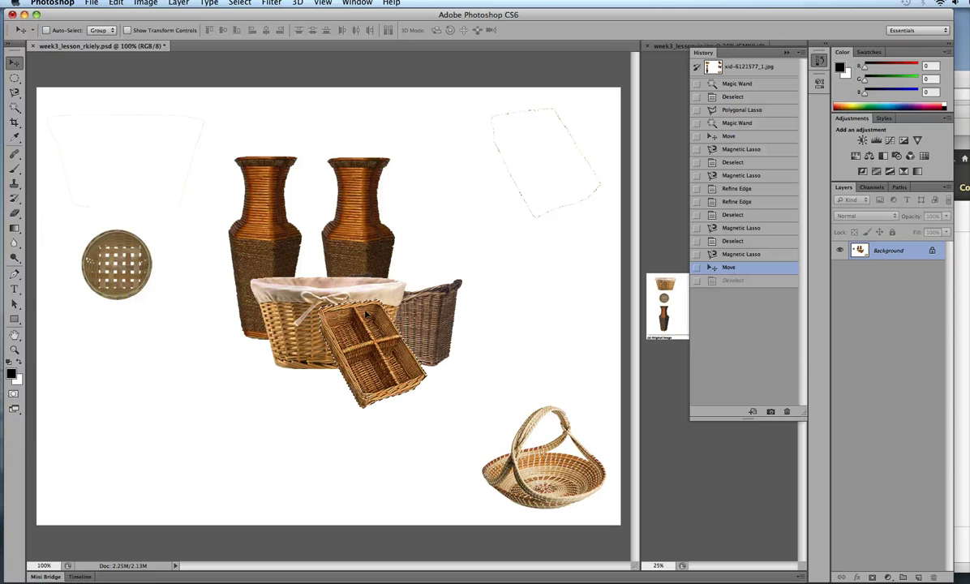
pyautogui.moveTo(367, 315)
pyautogui.mouseDown()
pyautogui.moveTo(468, 356)
pyautogui.moveTo(497, 356)
pyautogui.moveTo(411, 335)
pyautogui.moveTo(403, 322)
pyautogui.moveTo(381, 333)
pyautogui.moveTo(377, 300)
pyautogui.mouseUp()
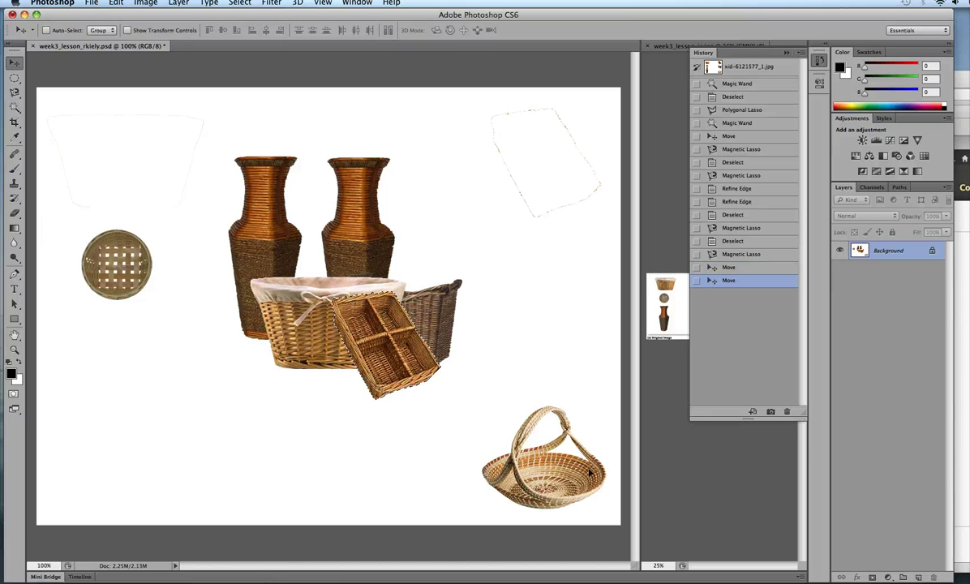
pyautogui.moveTo(472, 354); pyautogui.dragTo(315, 323)
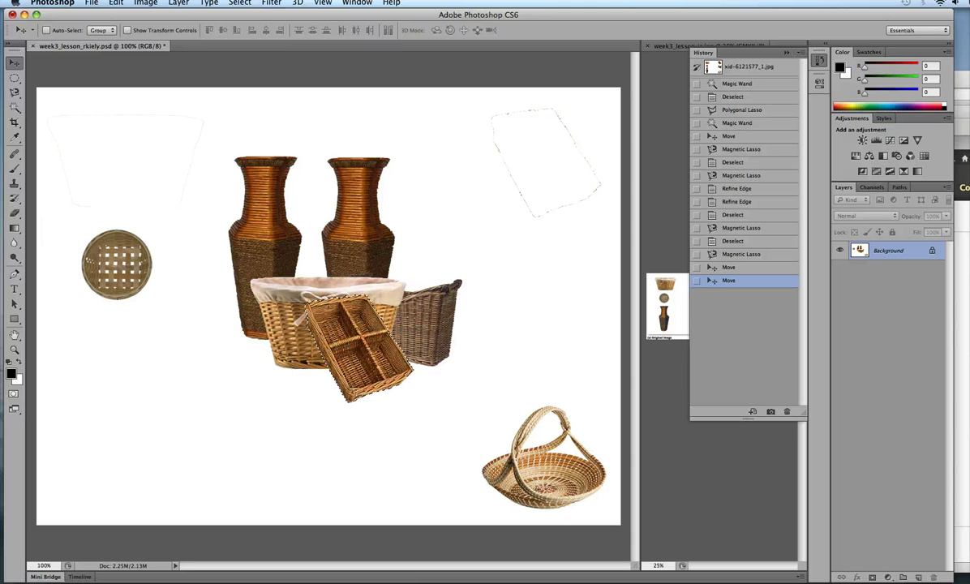
pyautogui.press('super+Tab')
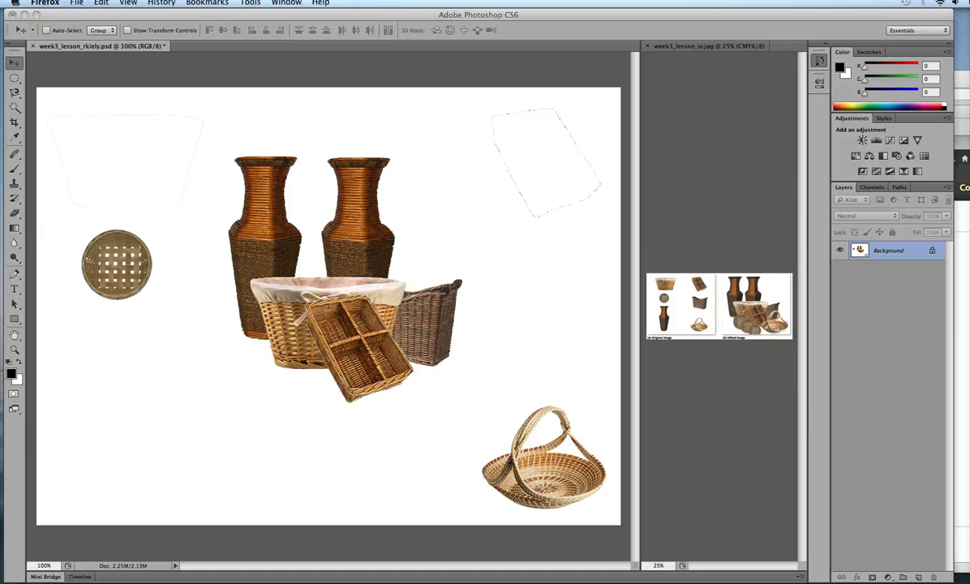
pyautogui.press('super+Tab')
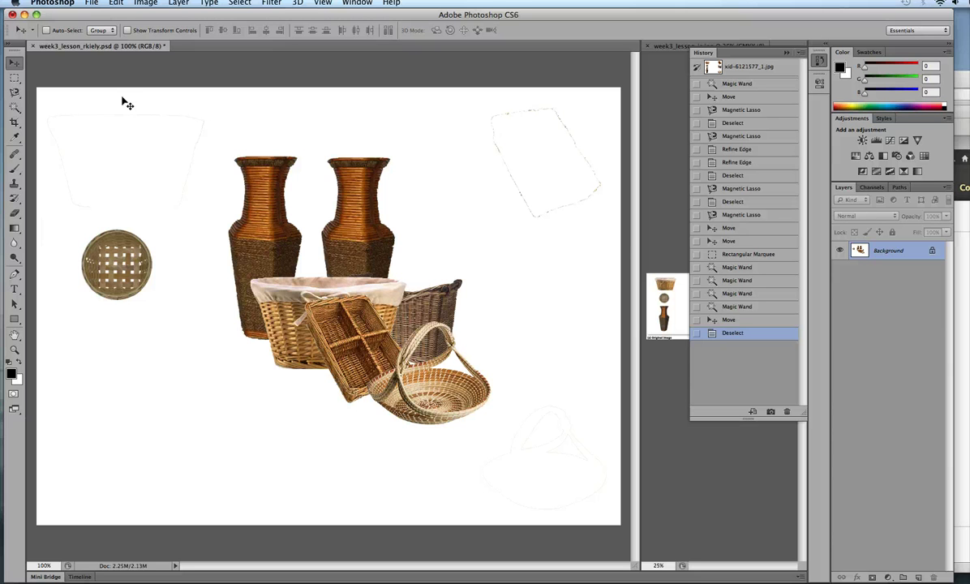
# Draw a circular selection around the round woven basket with the Elliptical Marquee tool
pyautogui.click(20, 78)
pyautogui.click(14, 93)
pyautogui.press('v')
pyautogui.click(15, 81)
pyautogui.click(48, 86)
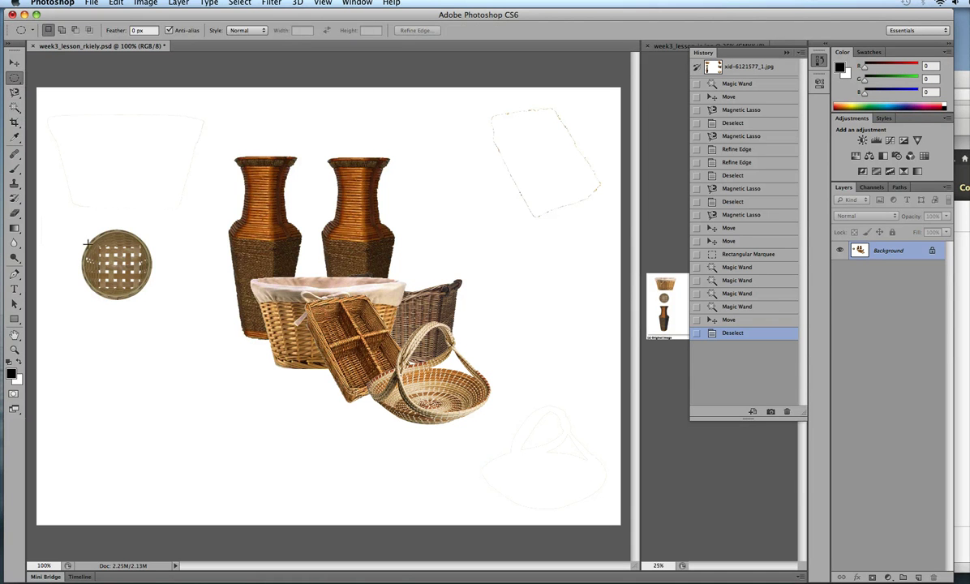
pyautogui.moveTo(77, 227); pyautogui.dragTo(151, 301)
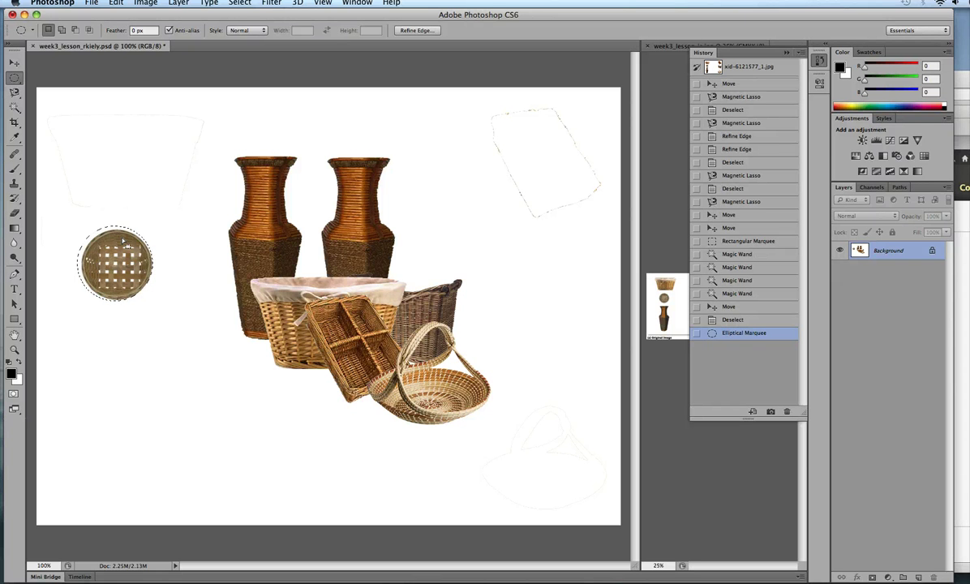
# Transform the circular selection to fit tightly around the round woven basket's edge, at about 94.7% width and 93.9% height
pyautogui.press('super+equal')
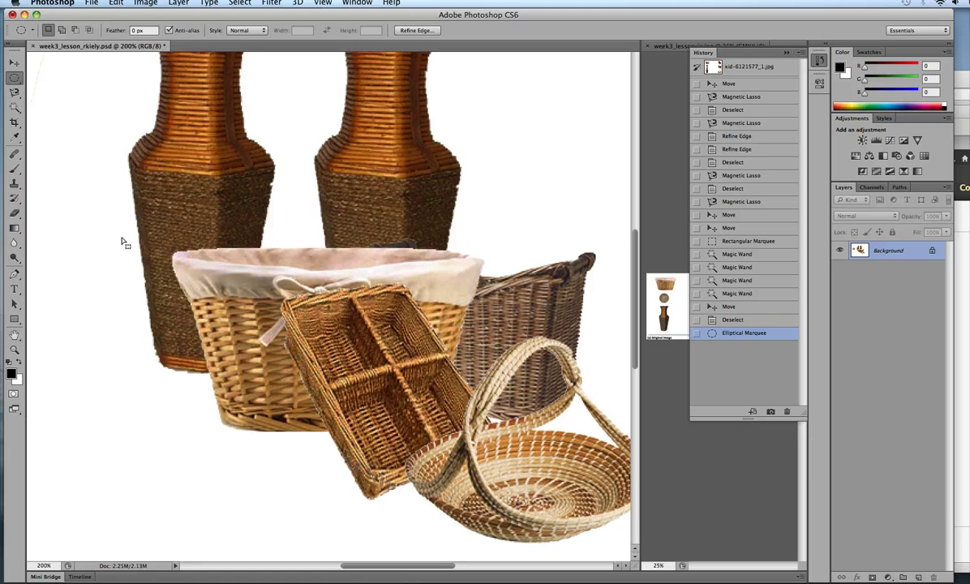
pyautogui.press('space')
pyautogui.moveTo(110, 237); pyautogui.dragTo(400, 351)
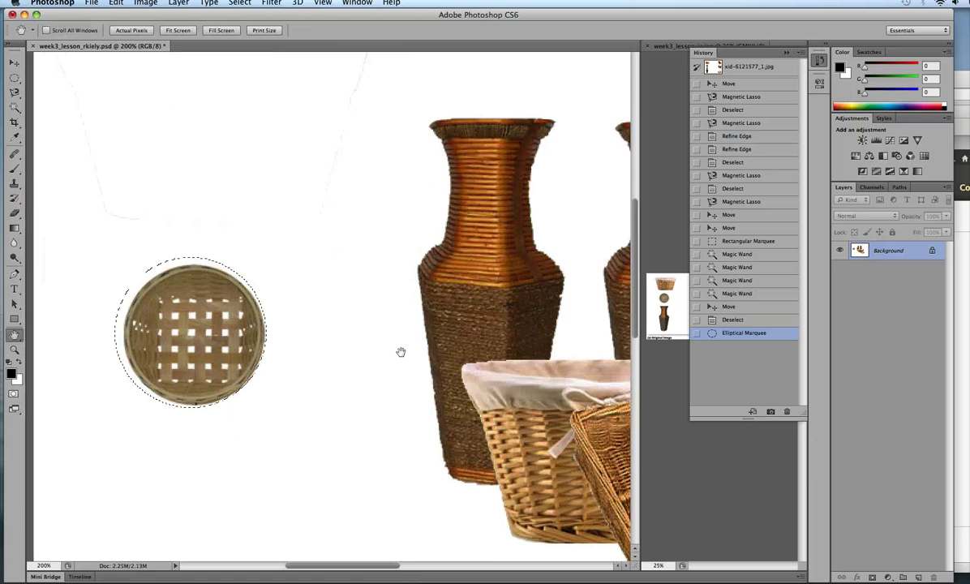
pyautogui.moveTo(289, 323); pyautogui.dragTo(321, 332)
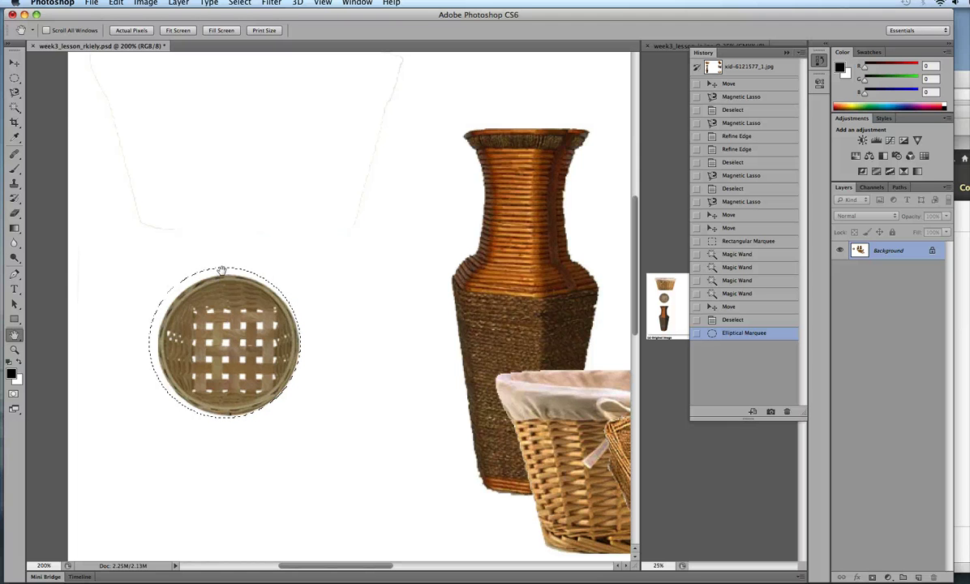
pyautogui.click(14, 79)
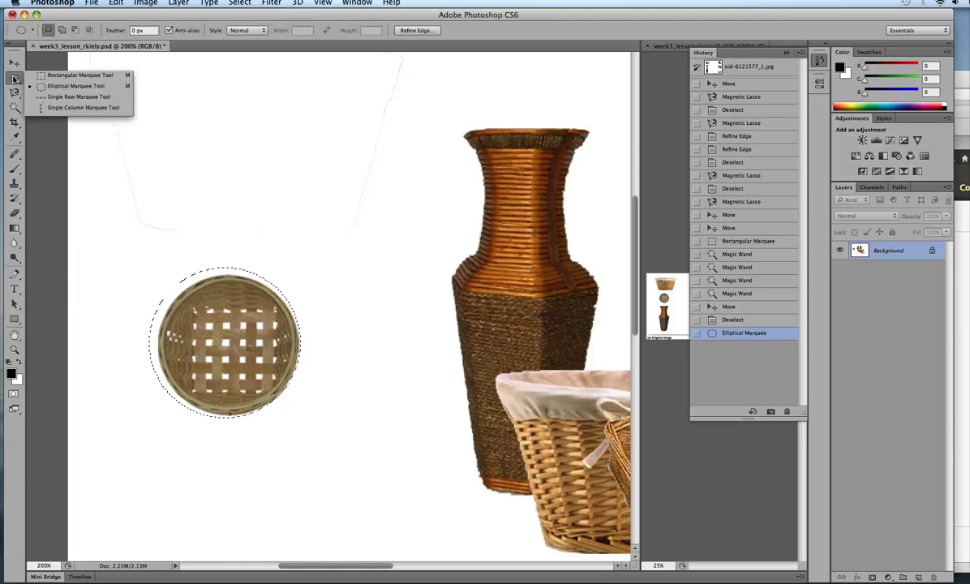
pyautogui.click(13, 94)
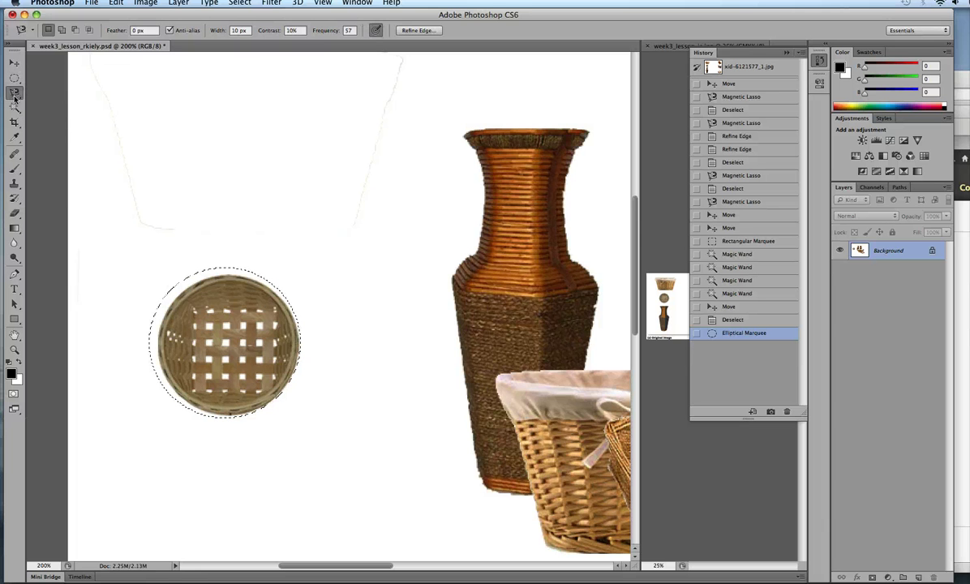
pyautogui.click(14, 79)
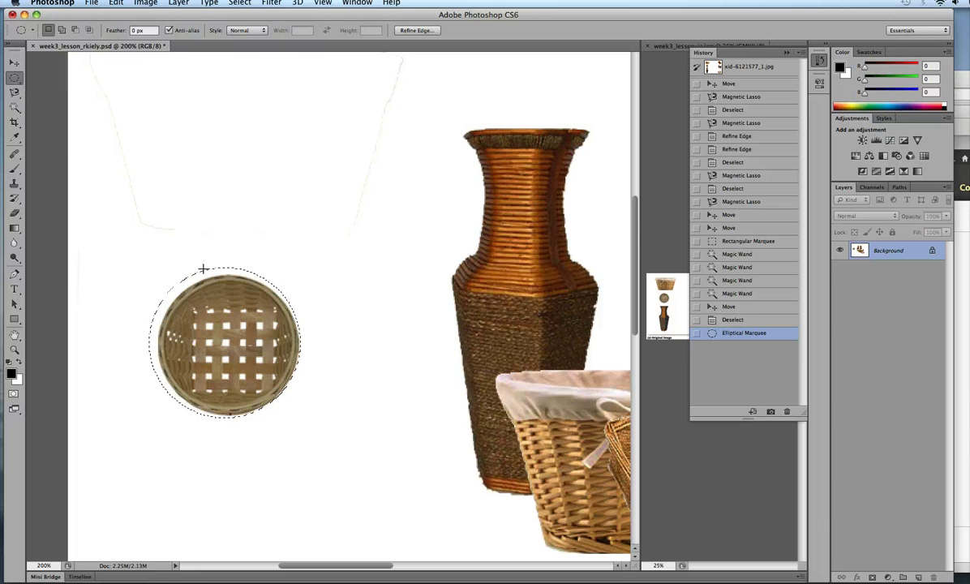
pyautogui.rightClick(206, 270)
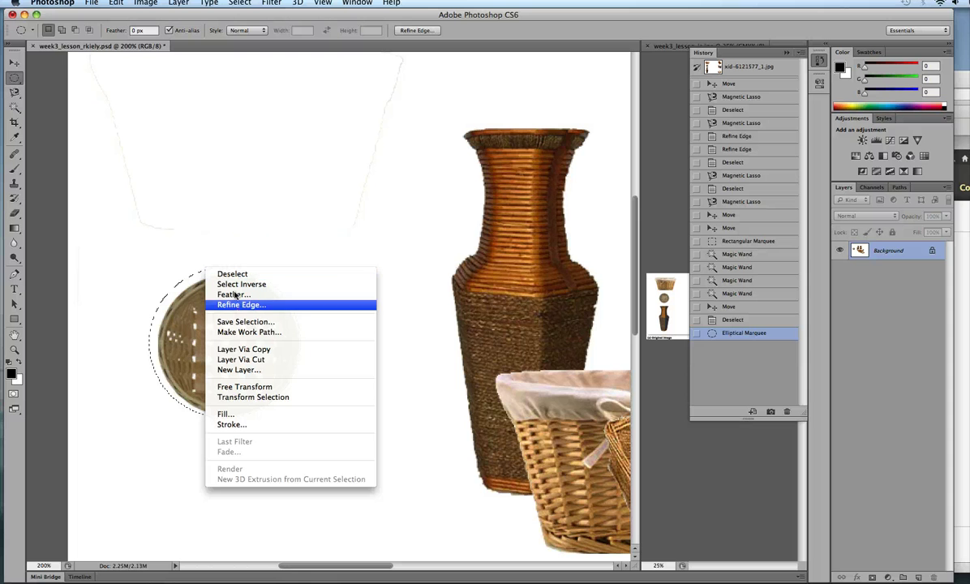
pyautogui.click(245, 398)
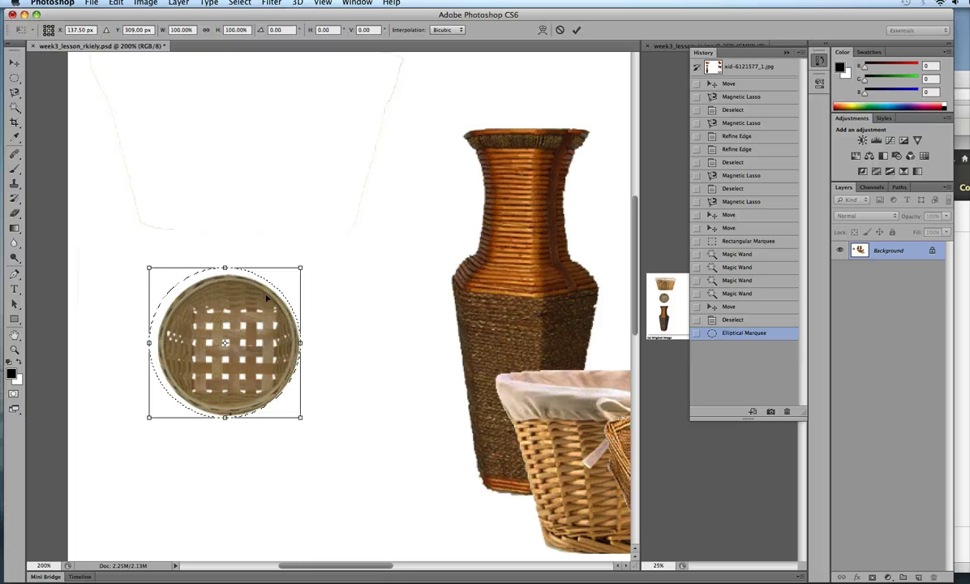
pyautogui.moveTo(225, 268); pyautogui.dragTo(224, 275)
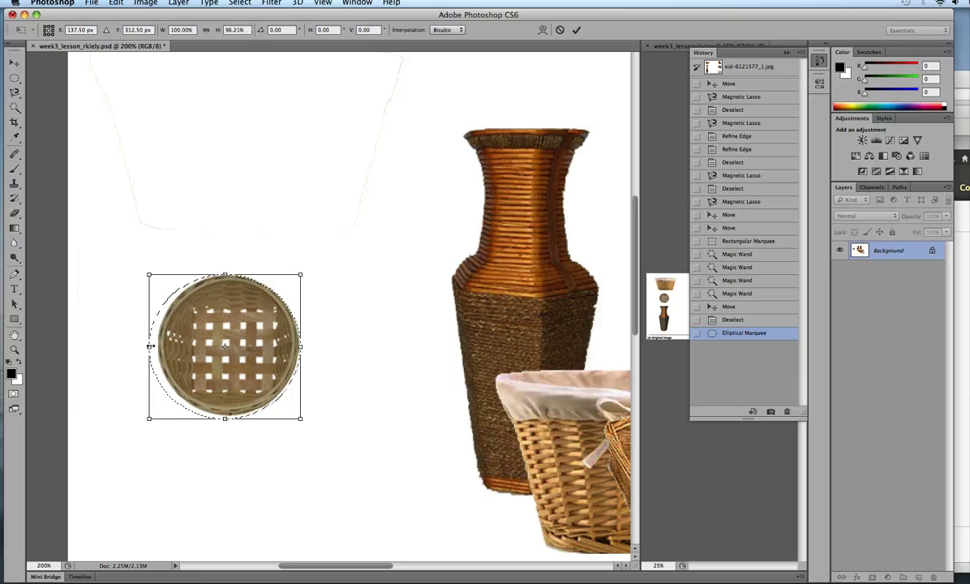
pyautogui.moveTo(149, 347); pyautogui.dragTo(157, 347)
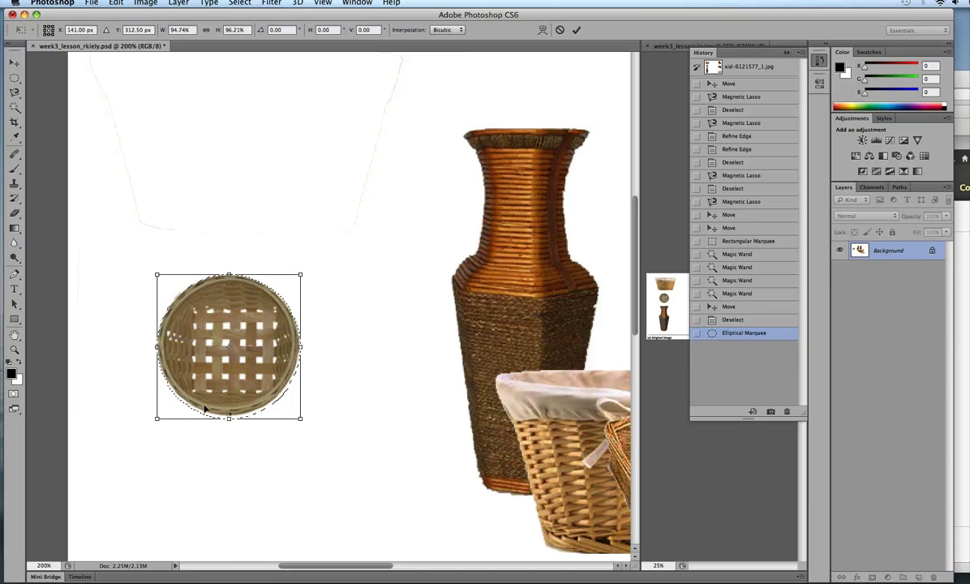
pyautogui.moveTo(230, 418); pyautogui.dragTo(231, 415)
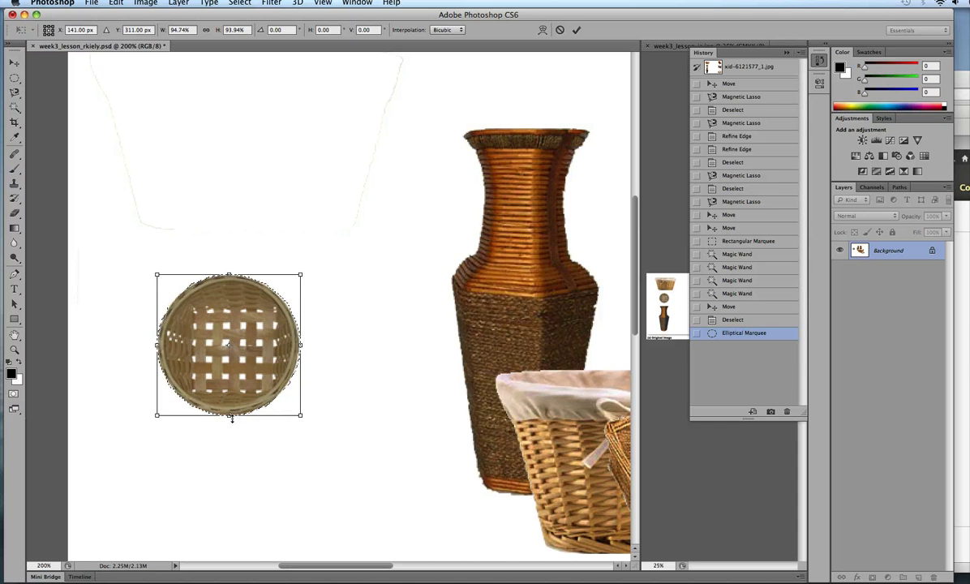
pyautogui.press('Return')
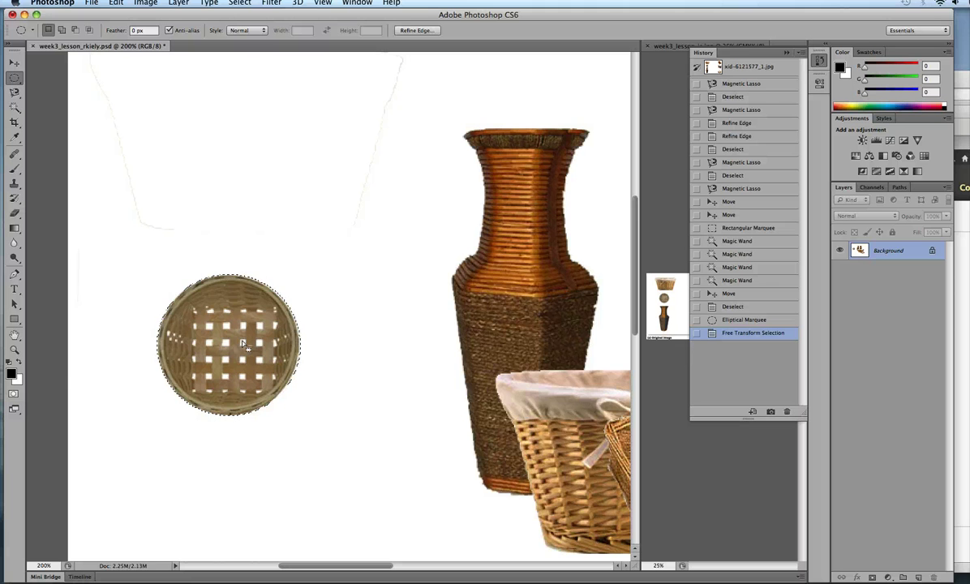
# Move the selected round woven basket so it overlaps the lower front of the lined basket, beside the four-compartment basket
pyautogui.press('super+minus')
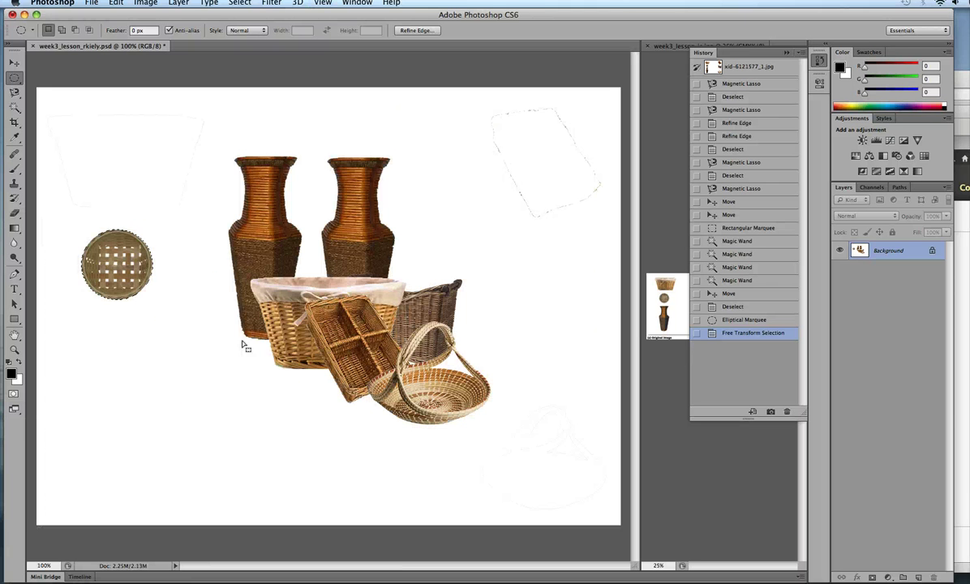
pyautogui.press('v')
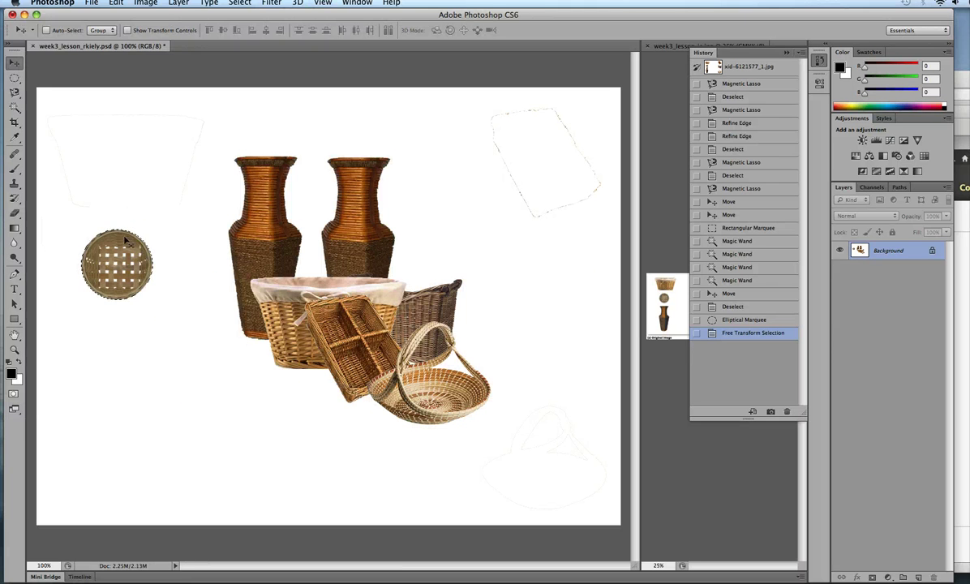
pyautogui.moveTo(132, 262); pyautogui.dragTo(293, 373)
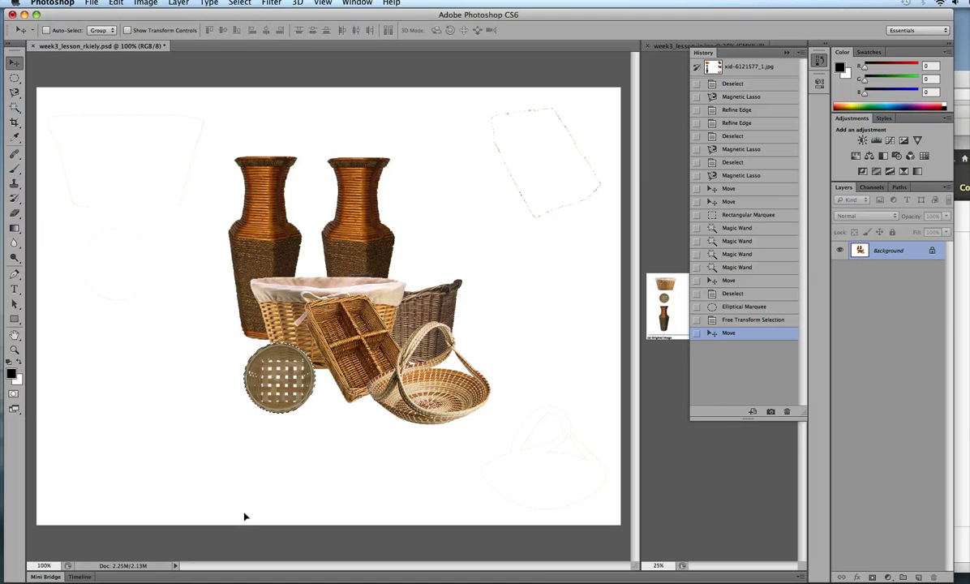